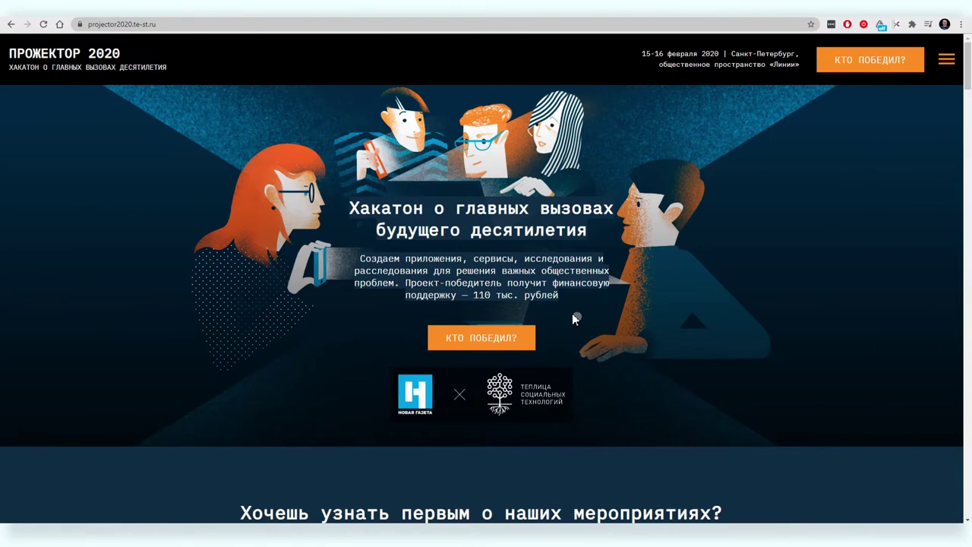
Open the hackathon site's «Программа» page and copy its web address.
click(946, 60)
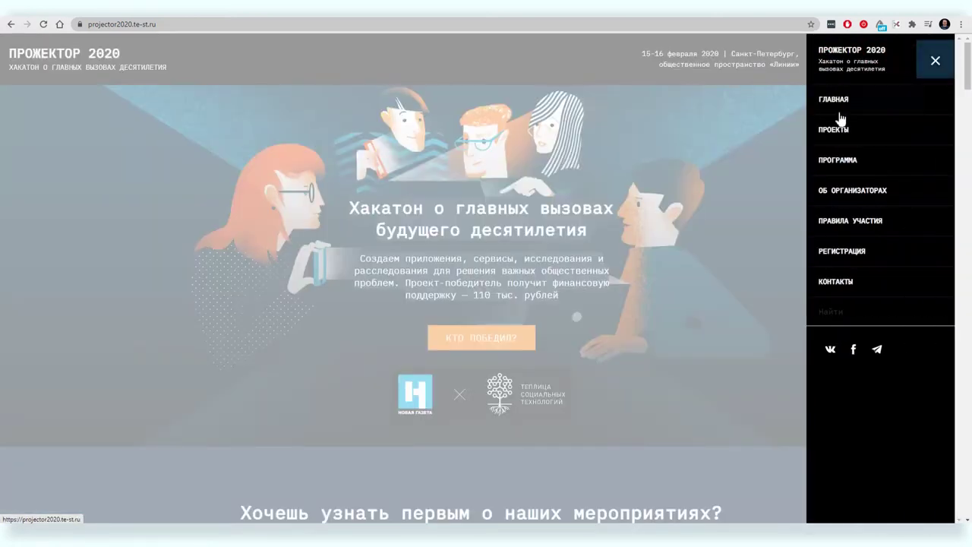
click(835, 160)
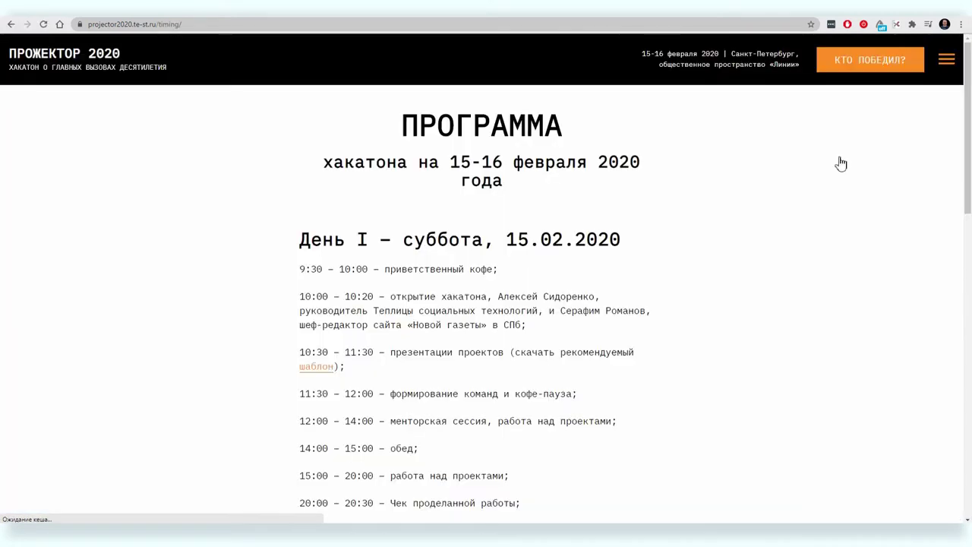
click(174, 24)
key(ctrl+c)
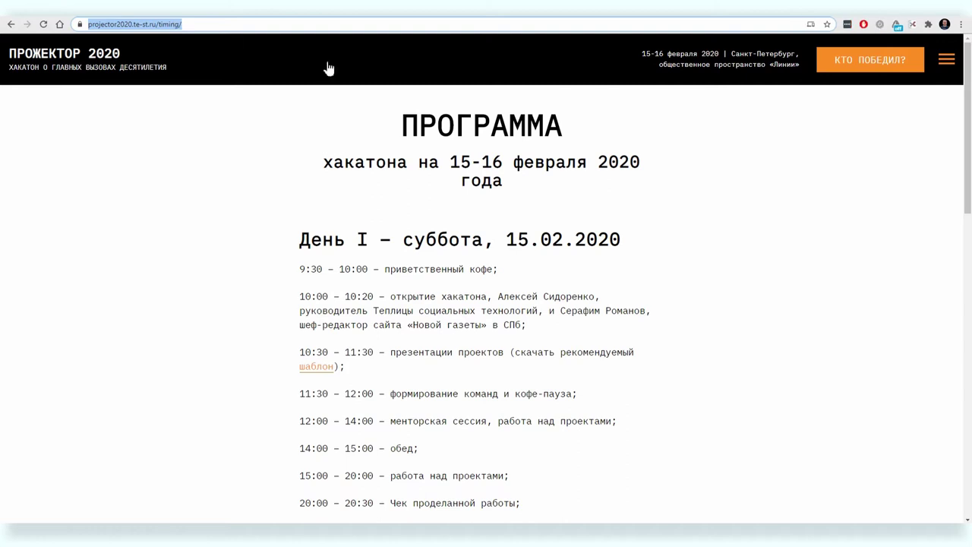
Search Google for "utm генератор" in a new tab and open Tilda's «Генератор UTM-меток» form.
key(ctrl+t)
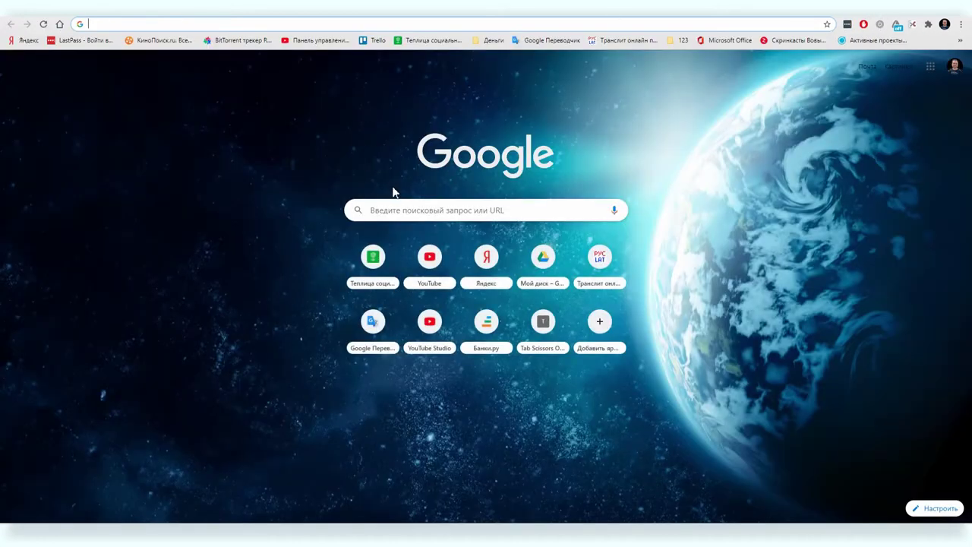
click(404, 210)
text(ut)
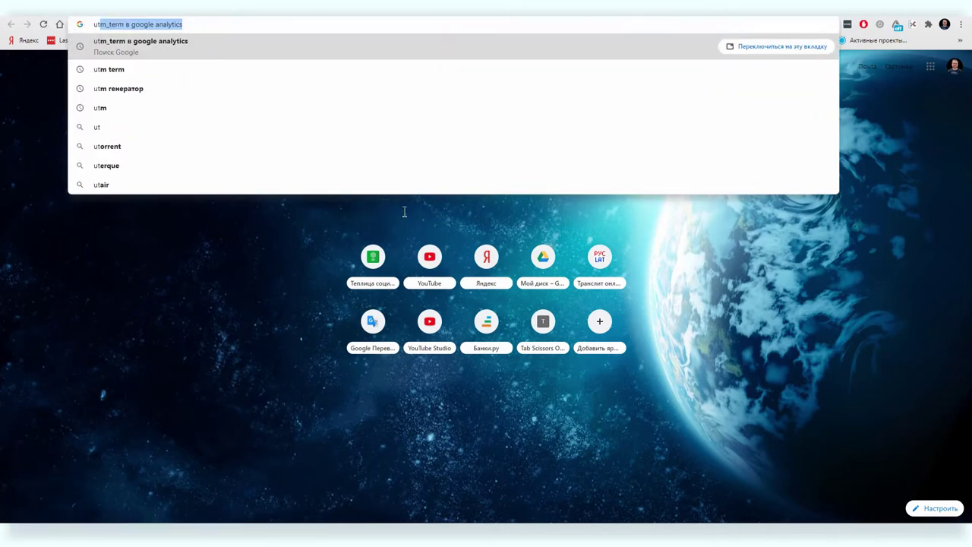
text(m)
click(127, 107)
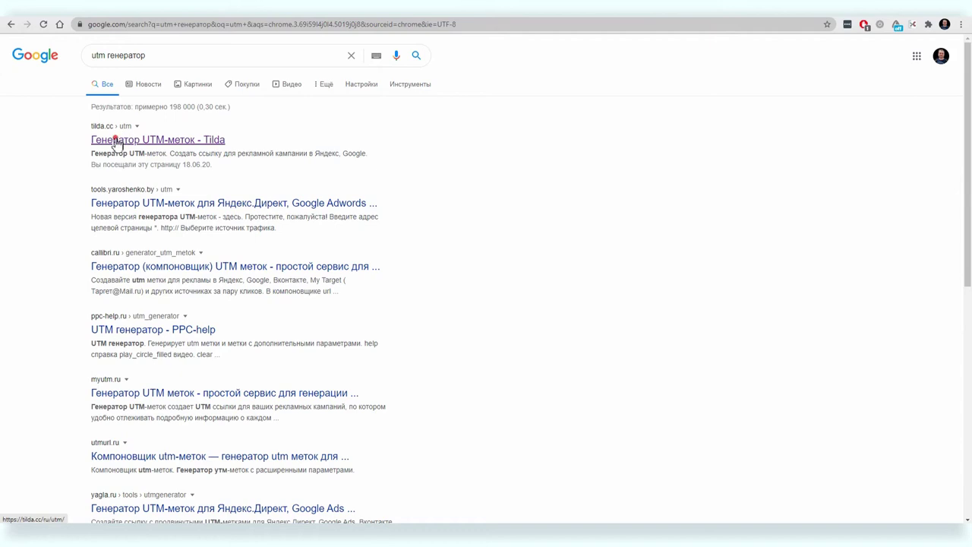
click(116, 139)
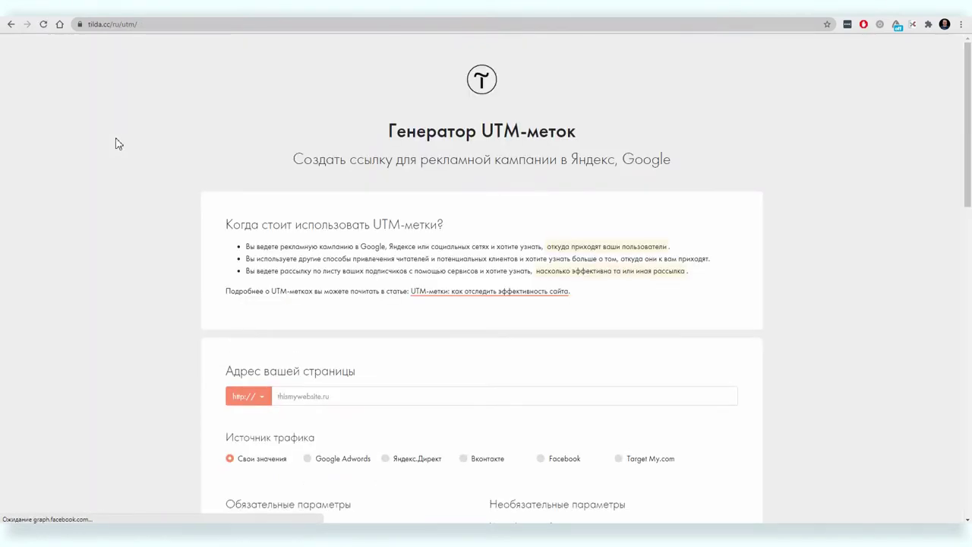
scroll(831, 215, down, 4)
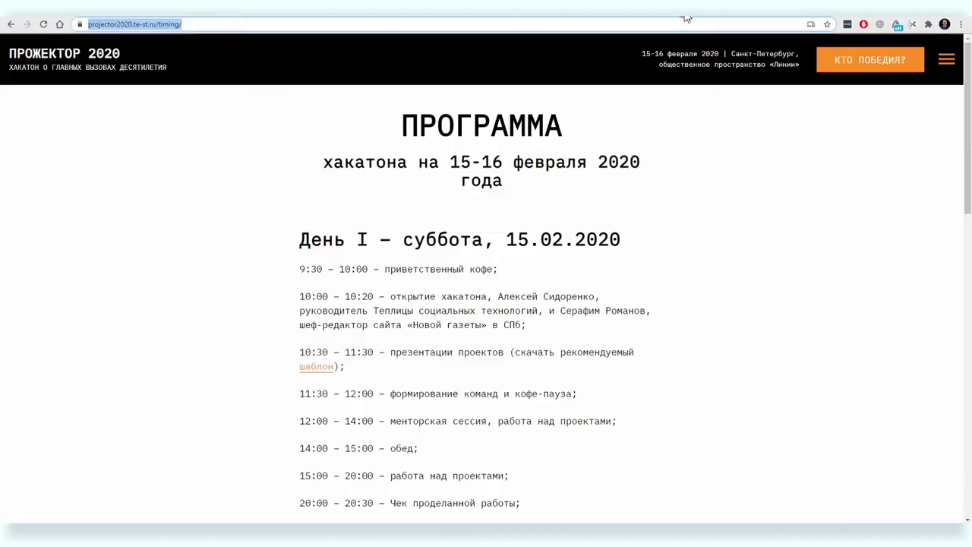
click(689, 17)
click(653, 7)
click(303, 92)
key(ctrl+v)
click(242, 92)
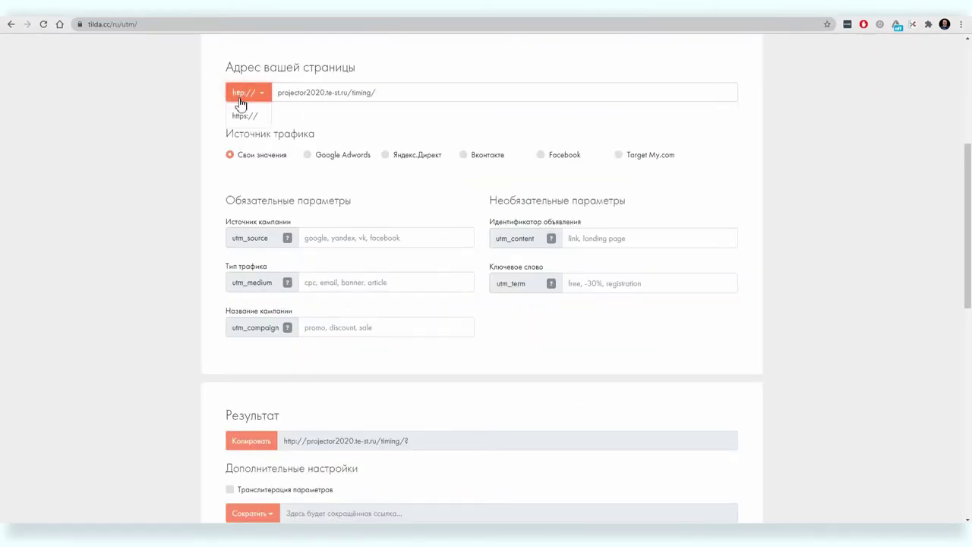
click(246, 116)
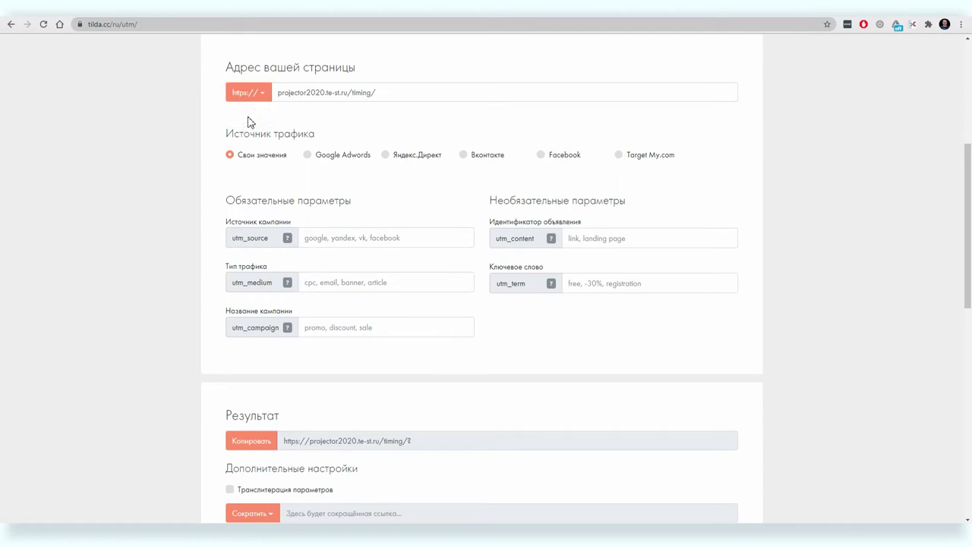
Fill in the required parameters: utm_source referal, utm_medium article and utm_campaign sites_19_06.
click(352, 238)
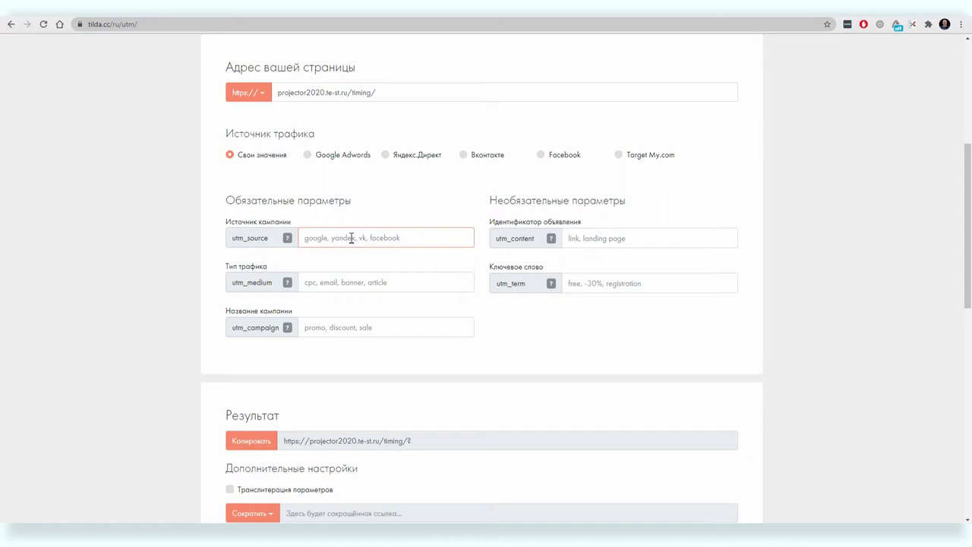
text(referal)
click(340, 280)
text(article)
click(337, 326)
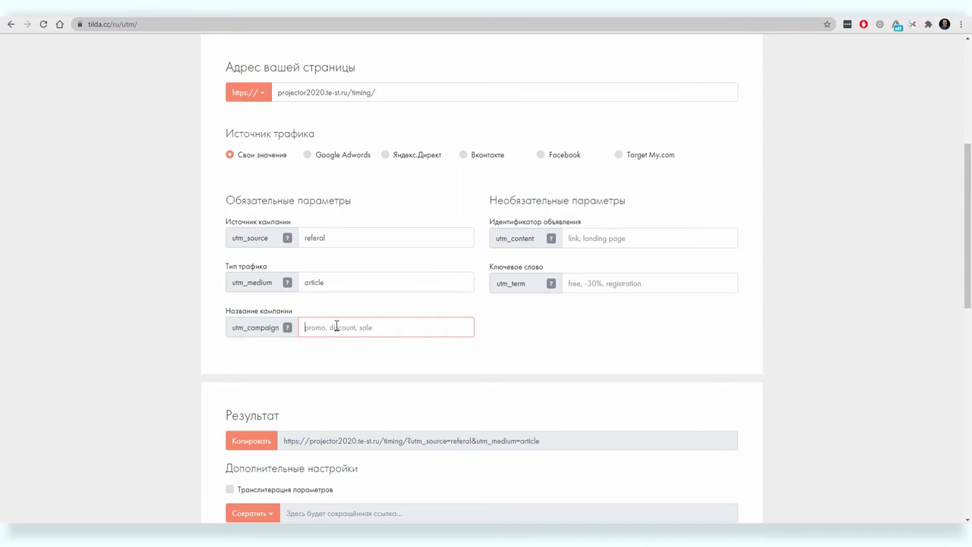
text(sites_19_06)
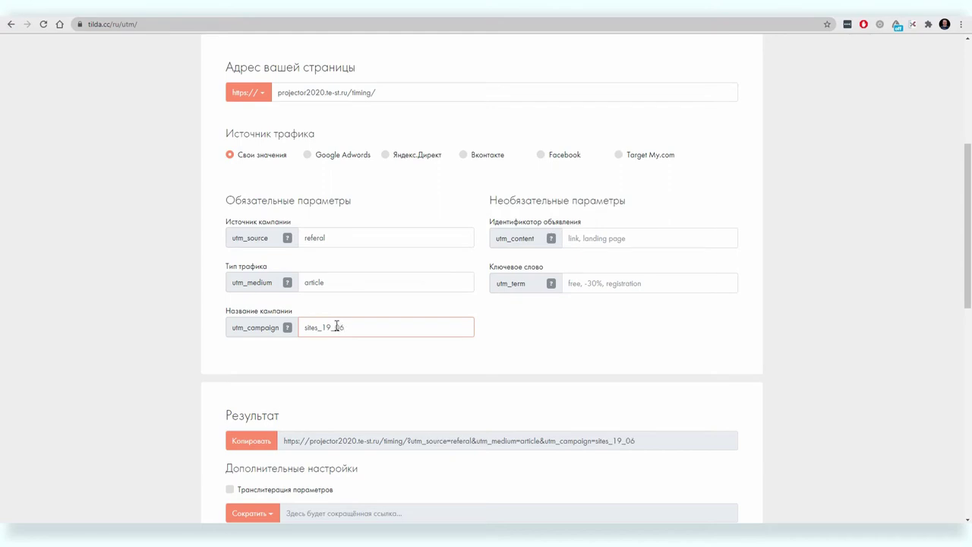
Set utm_content to suelta, leave utm_term empty and copy the generated link.
click(585, 243)
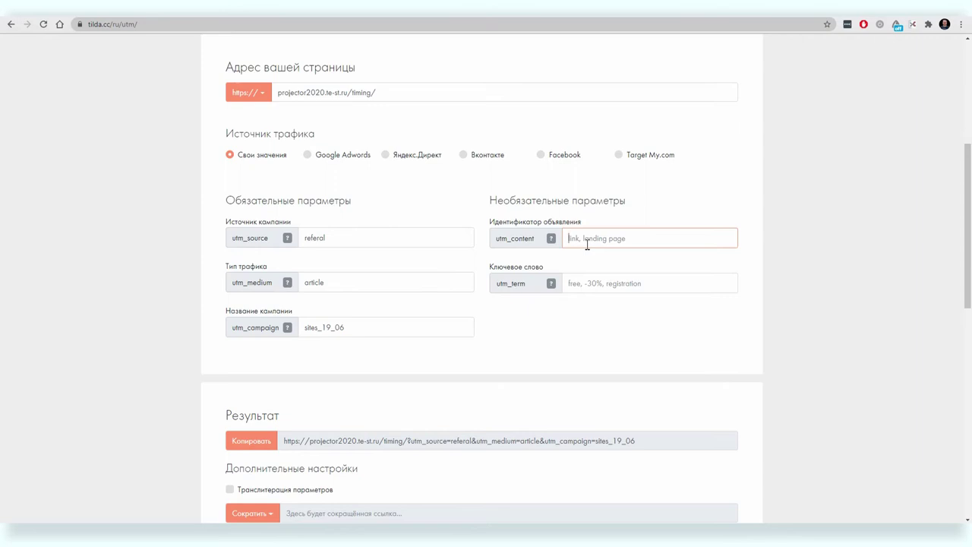
text(suelta)
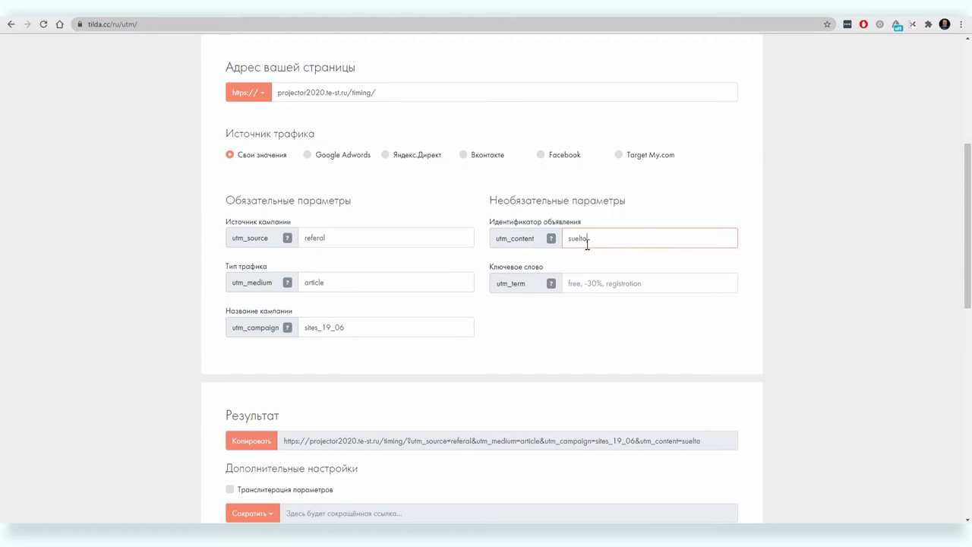
click(582, 283)
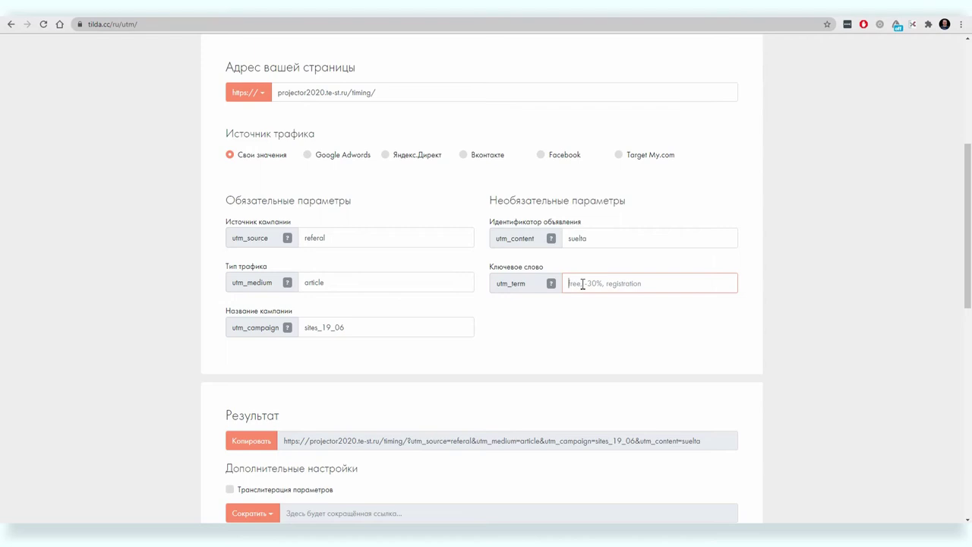
click(501, 441)
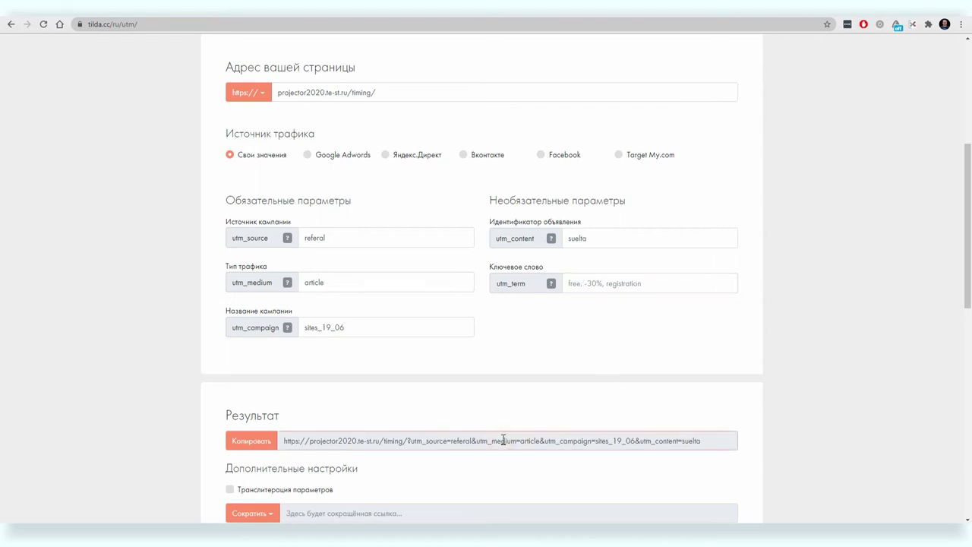
click(261, 444)
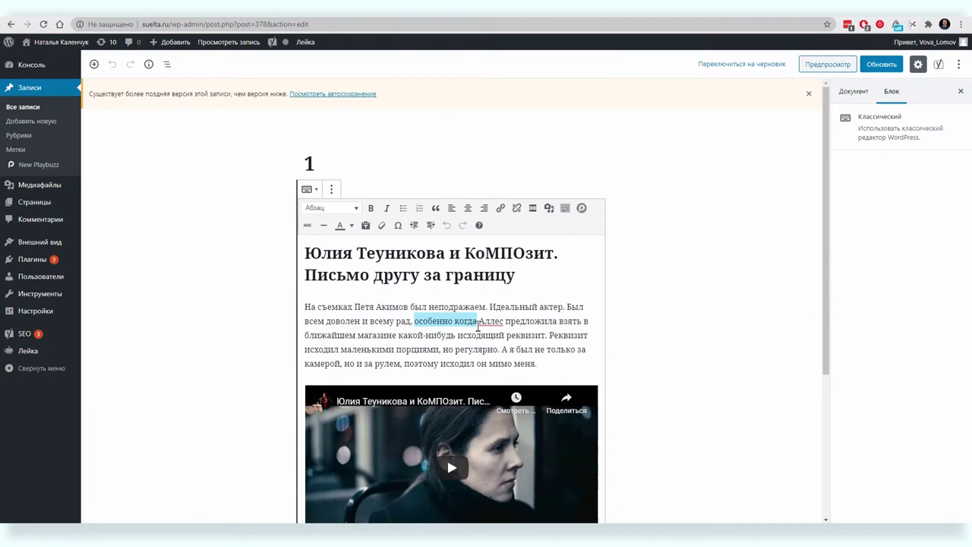
In the WordPress post, link the selected words «особенно когда» to the copied UTM address.
click(501, 210)
key(ctrl+v)
key(Return)
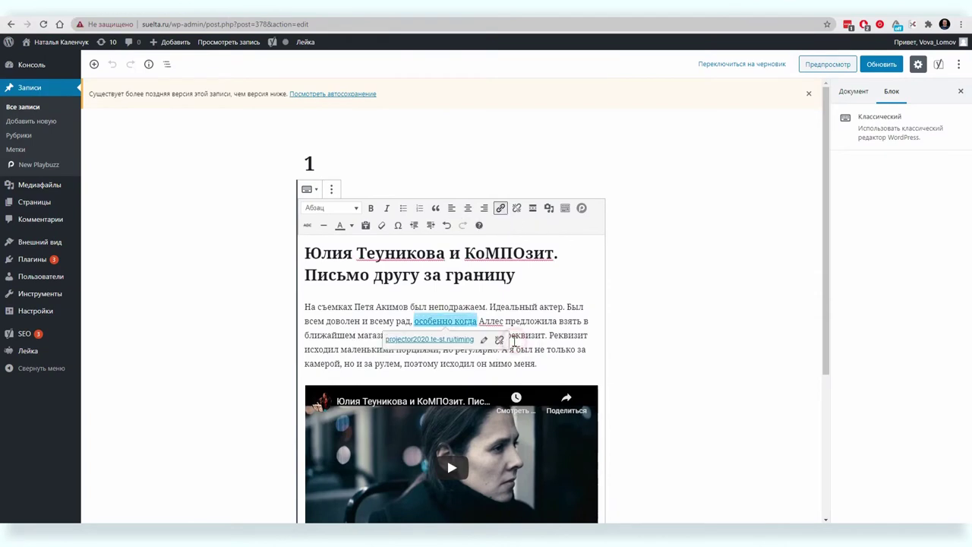
Update the post and test the new link from its preview, checking the UTM tags in the opened address.
click(887, 66)
click(807, 65)
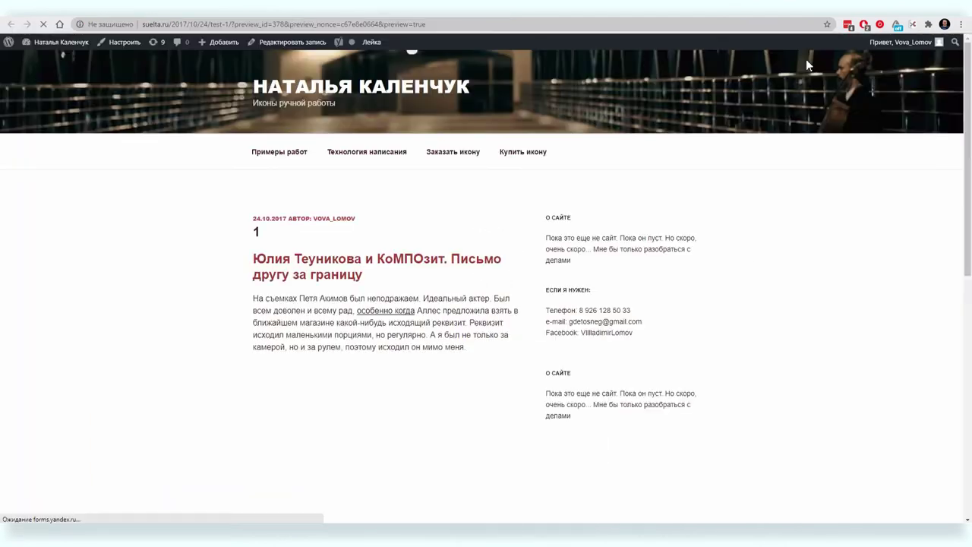
click(373, 311)
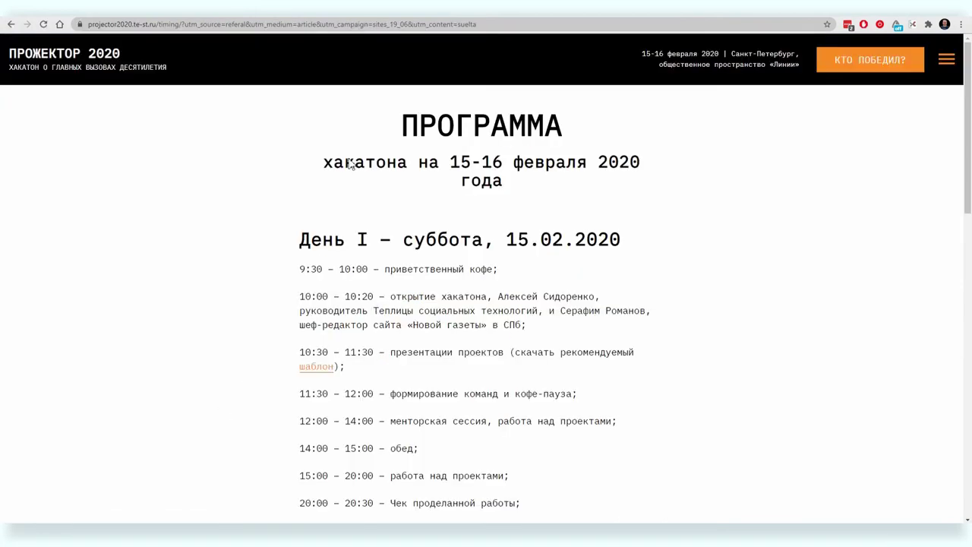
click(332, 29)
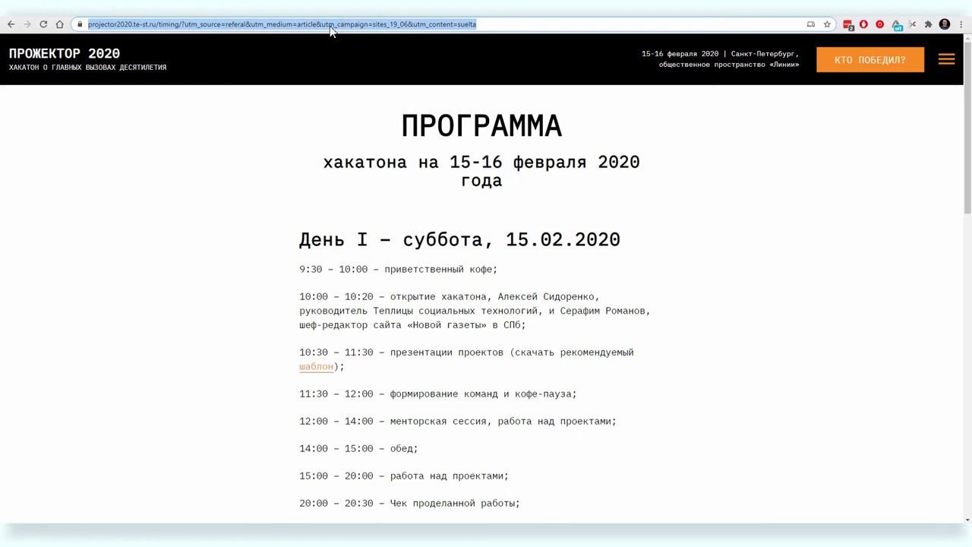
Switch to Google Analytics and open the «Все кампании» report under the traffic sources.
key(ctrl+Tab)
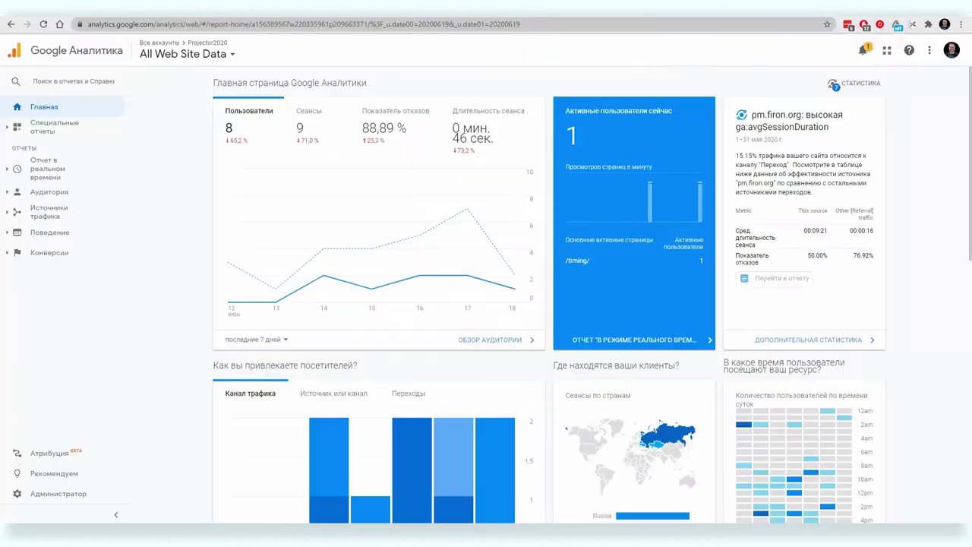
click(48, 212)
click(45, 310)
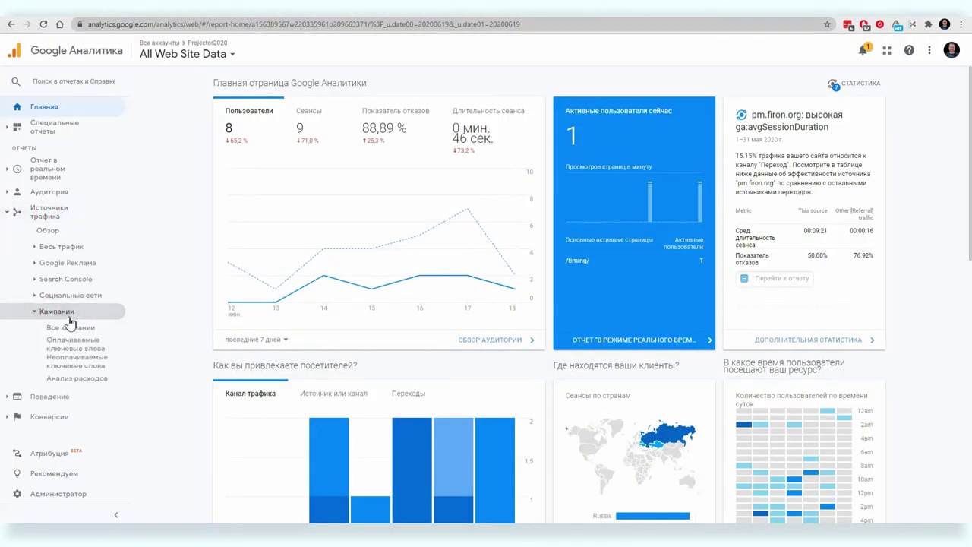
click(79, 327)
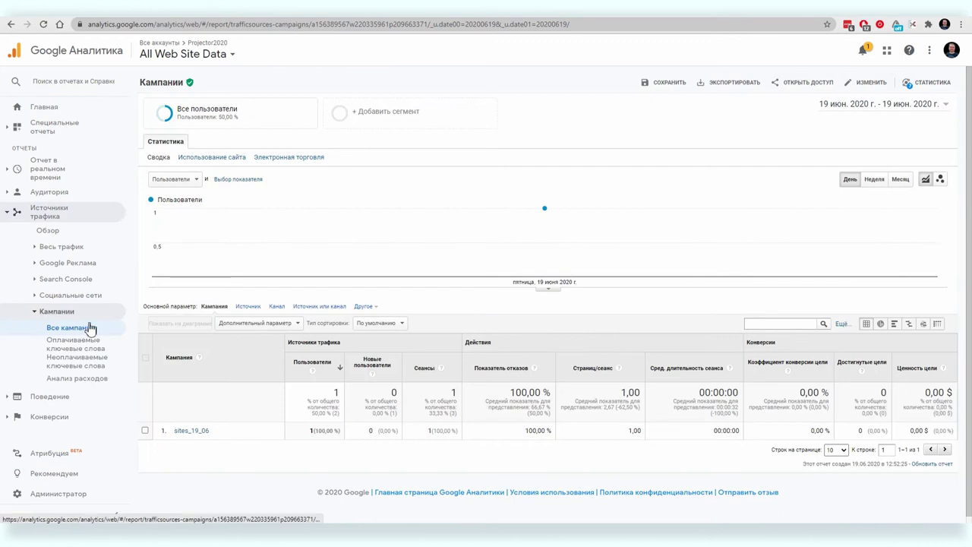
Add «Содержание объявления» as the secondary dimension of the campaigns report.
click(191, 431)
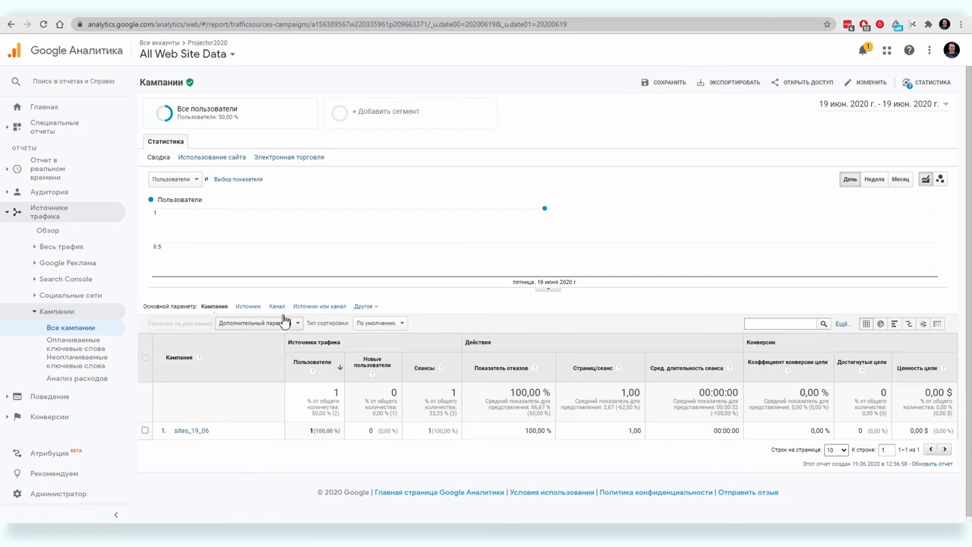
click(248, 323)
text(содер)
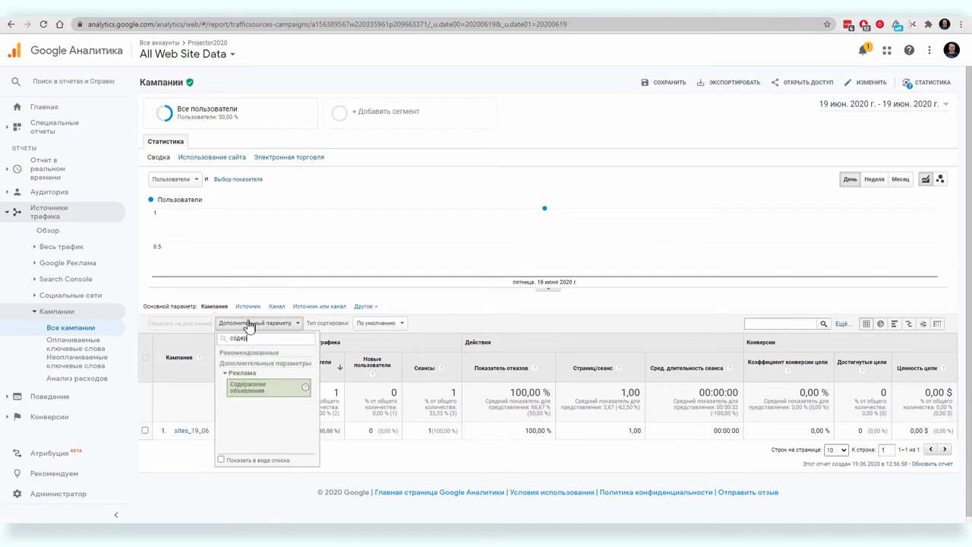
click(247, 387)
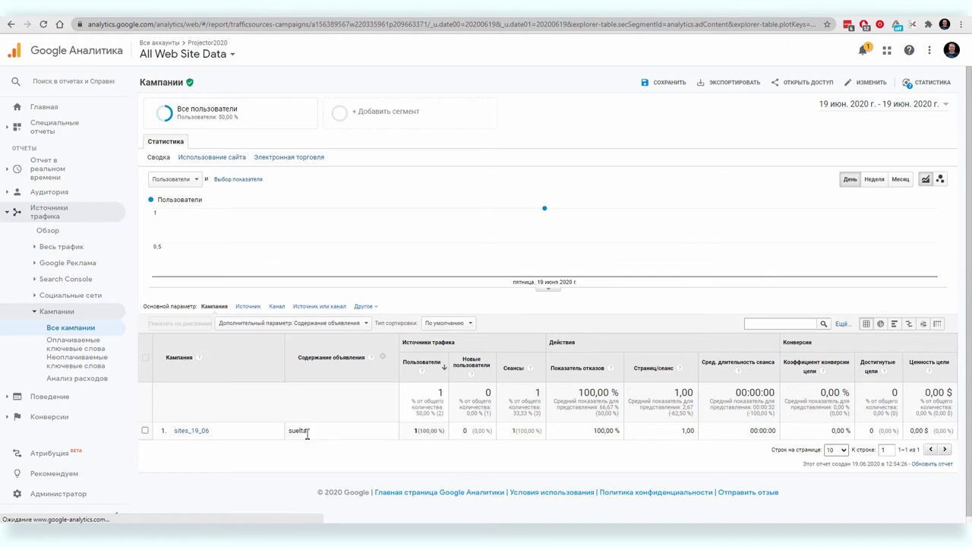
Return to the Tilda UTM generator and change utm_source to Yandex and utm_medium to cpc.
key(ctrl+Tab)
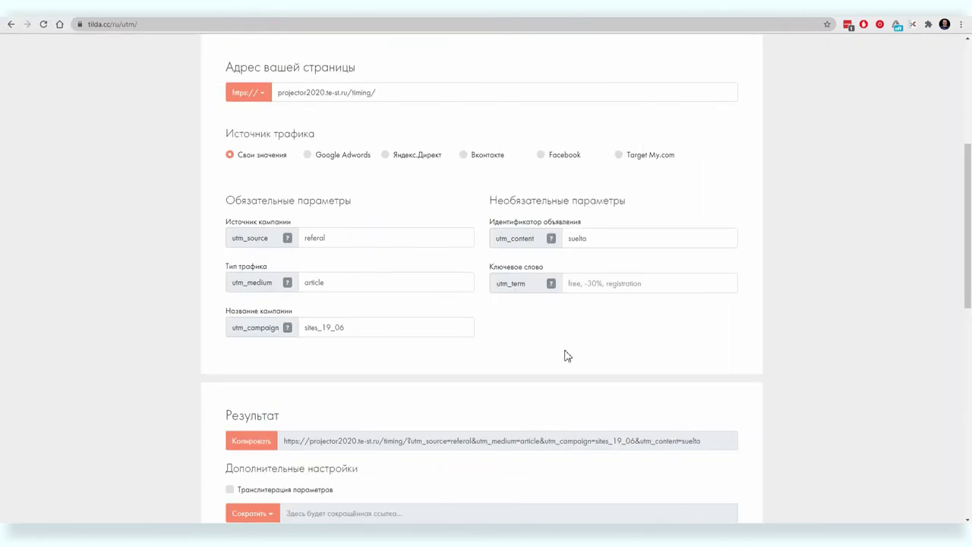
click(355, 239)
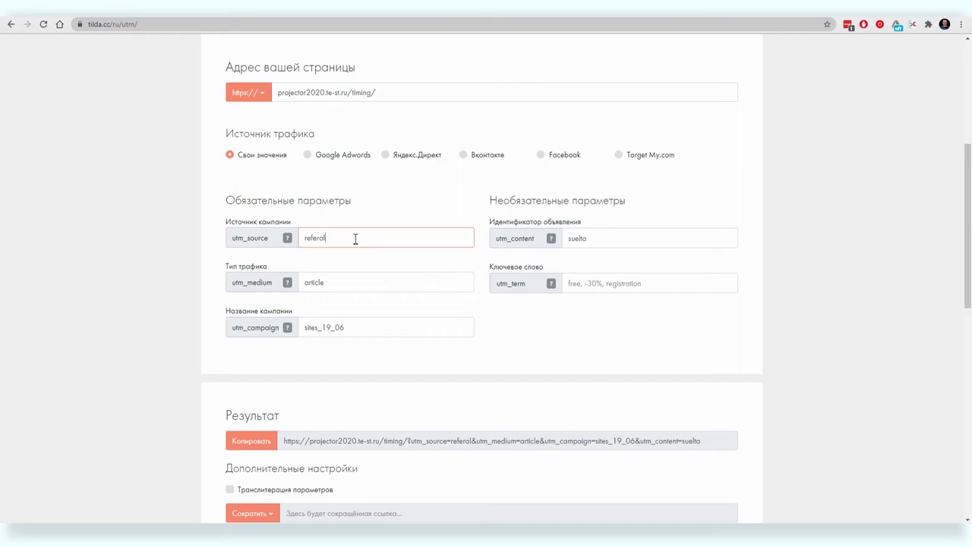
drag(355, 239, 217, 233)
text(Google)
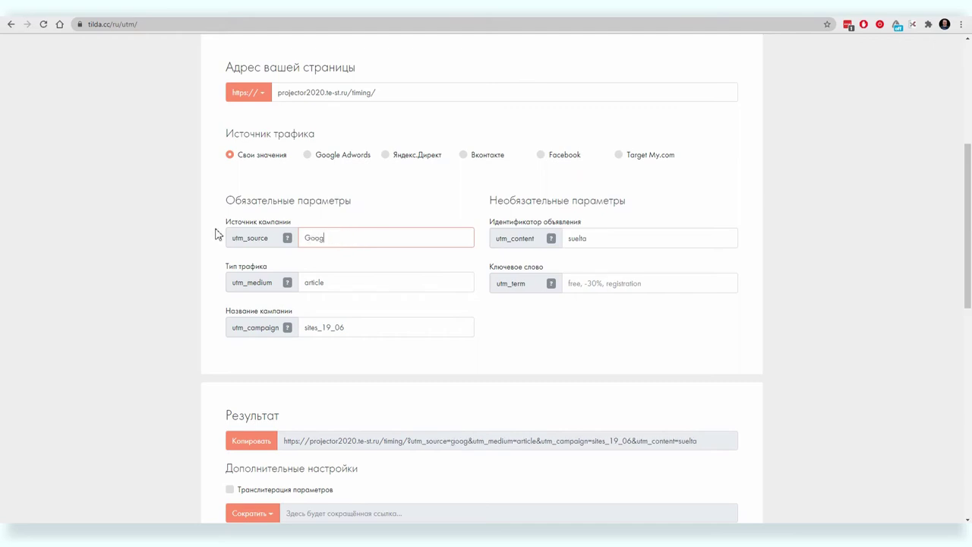
key(BackSpace)
key(BackSpace)
key(BackSpace)
key(BackSpace)
key(BackSpace)
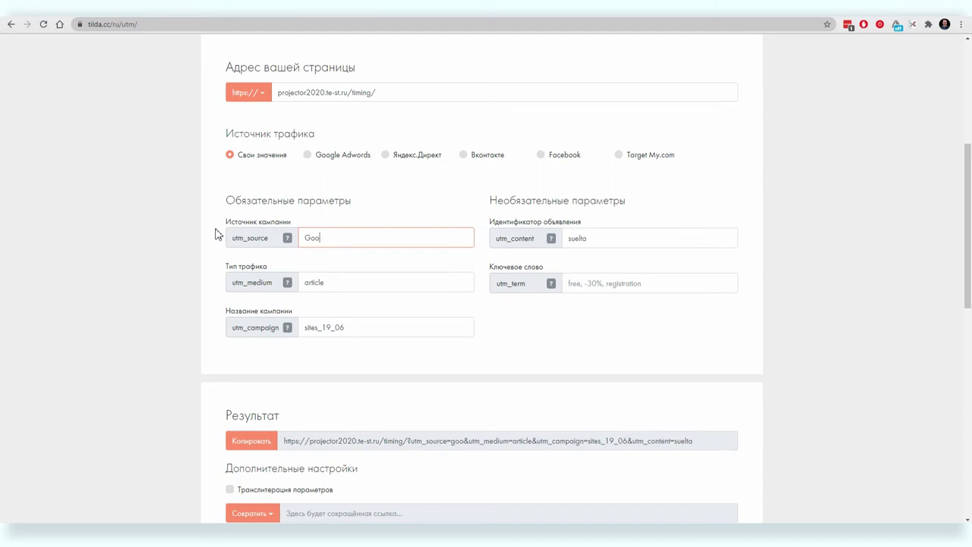
text(Yandex)
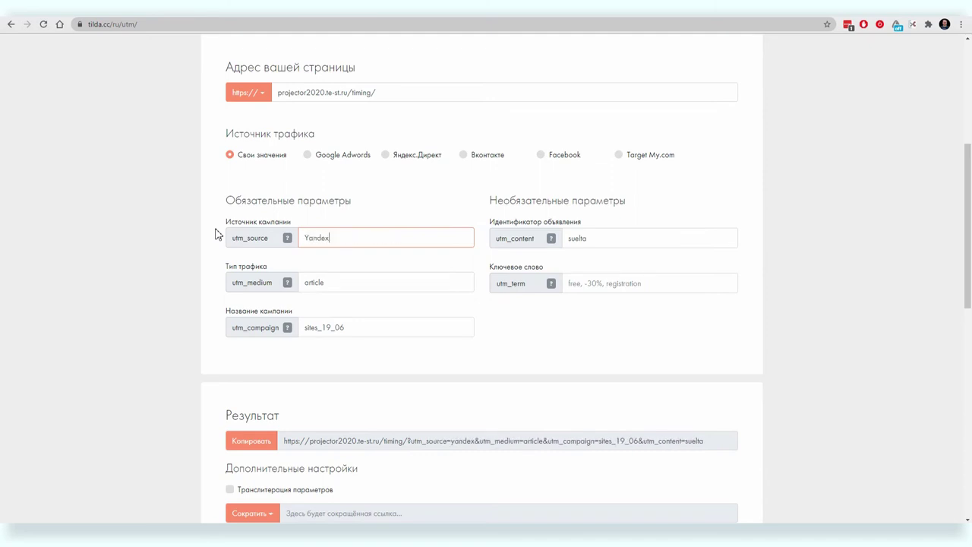
double_click(308, 282)
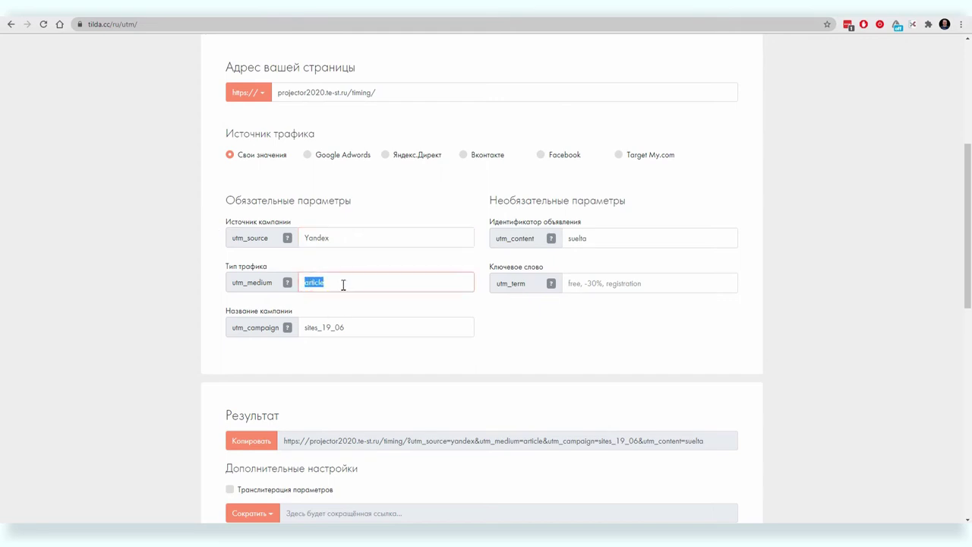
text(cpc)
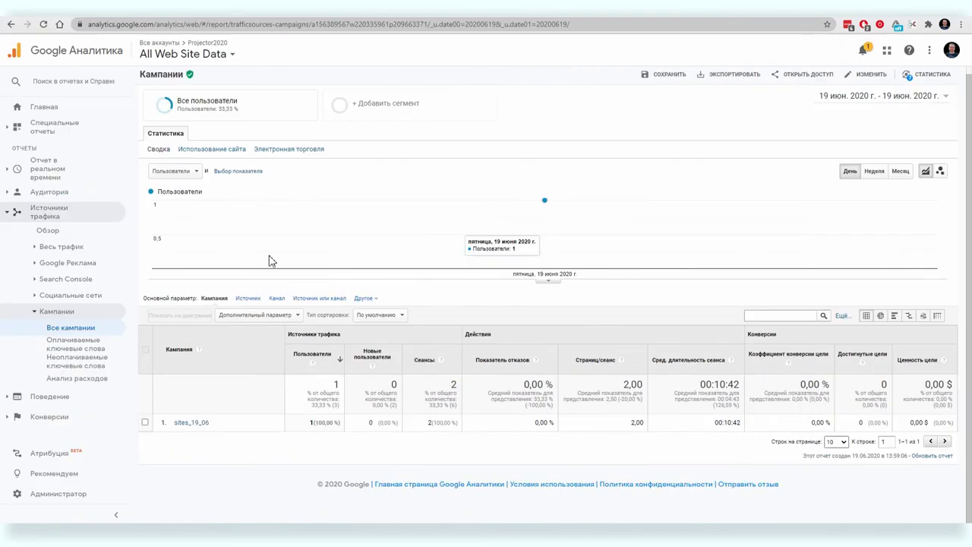
Inspect the sources of campaign sites_19_06 in Google Analytics, return to all campaigns and add «Канал» as the secondary dimension.
click(186, 424)
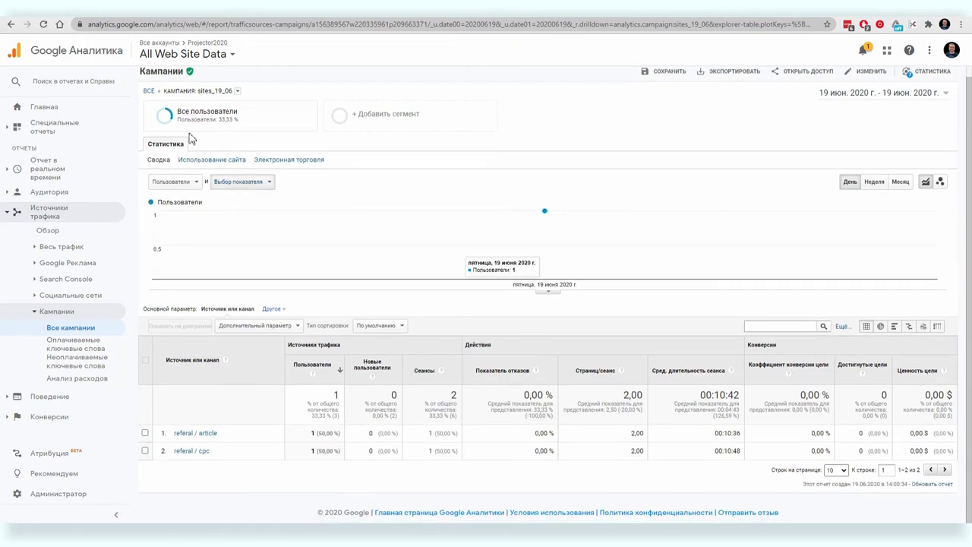
click(150, 90)
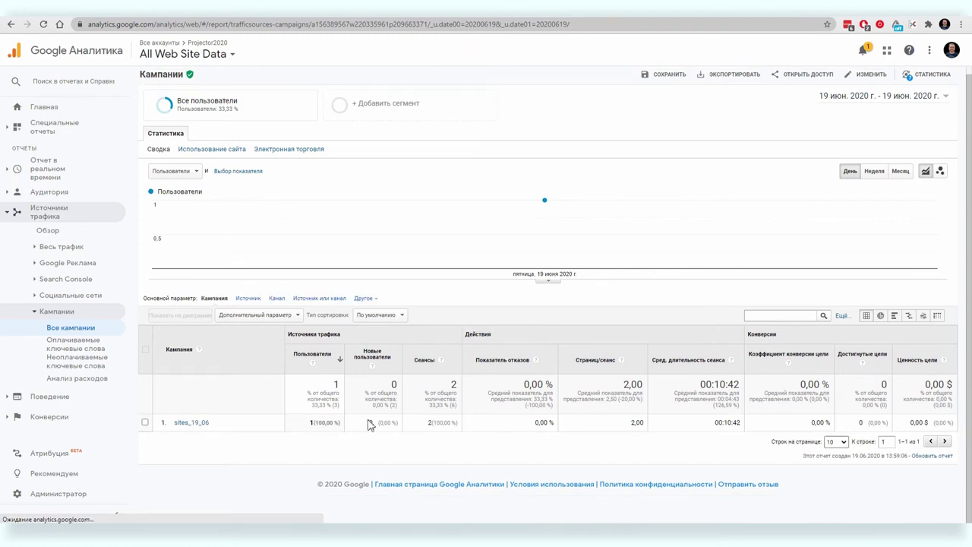
click(265, 318)
text(кана)
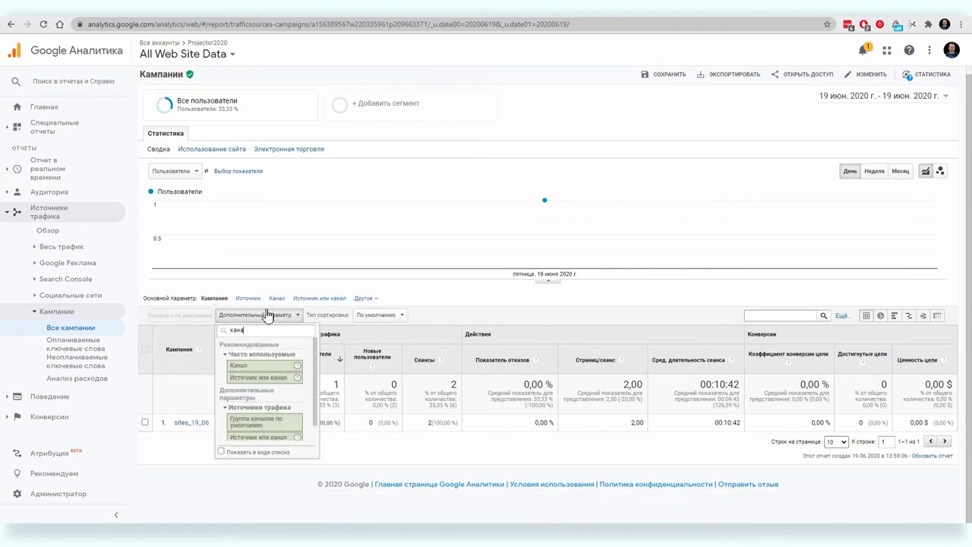
click(253, 366)
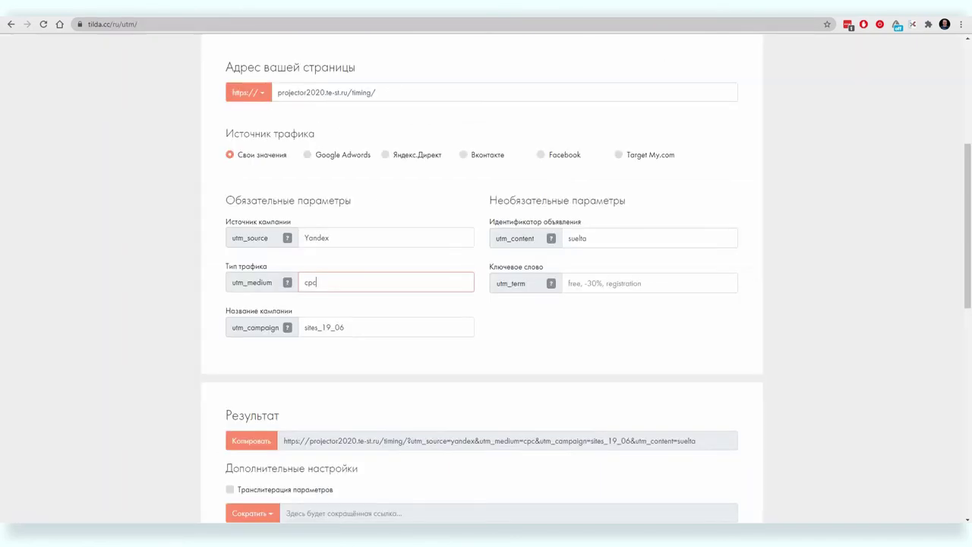
Switch to the Tilda UTM generator and set utm_content to {creative} and utm_term to {keyword}.
double_click(612, 239)
text({creative})
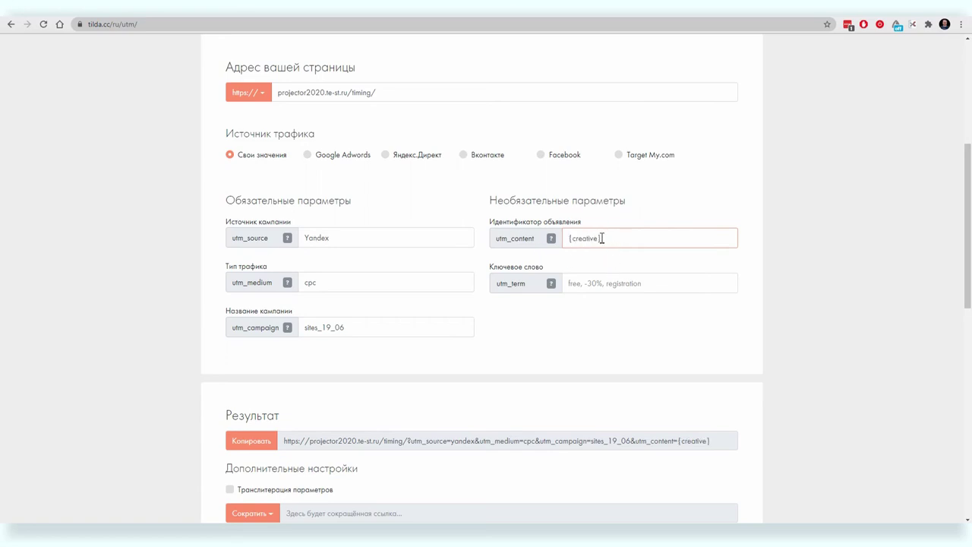
click(590, 284)
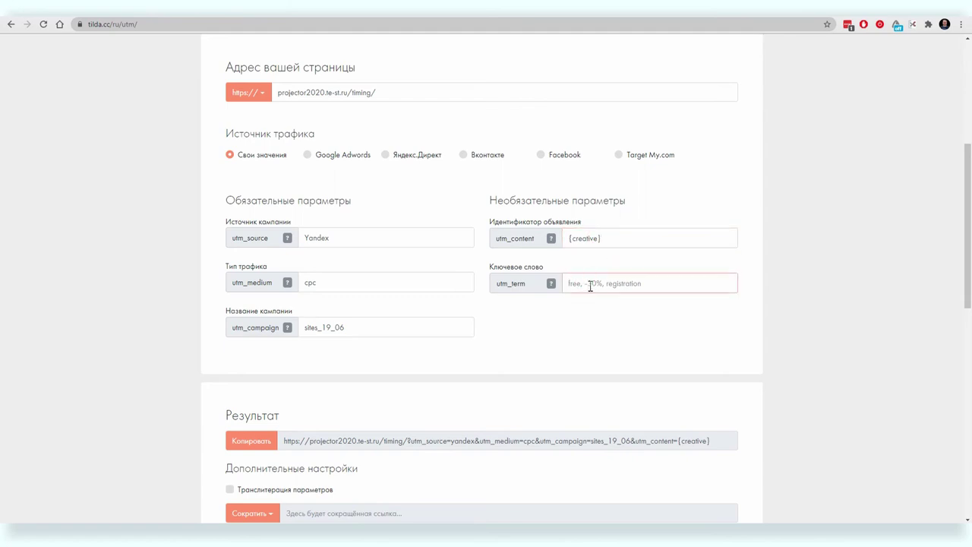
text({})
text(keyword)
click(599, 334)
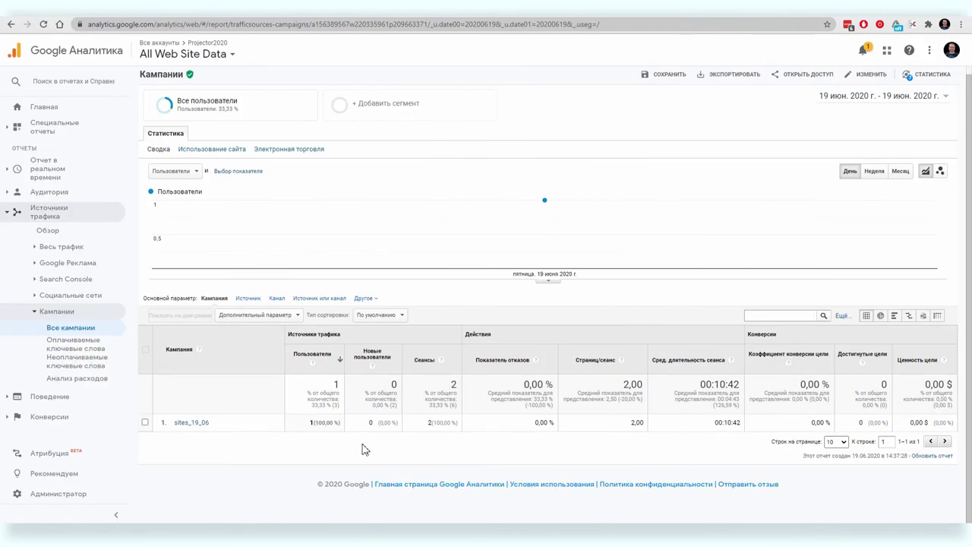
Start a new segment for the Google Analytics campaigns report, filtering its traffic sources by campaign containing sites_19_06.
click(365, 107)
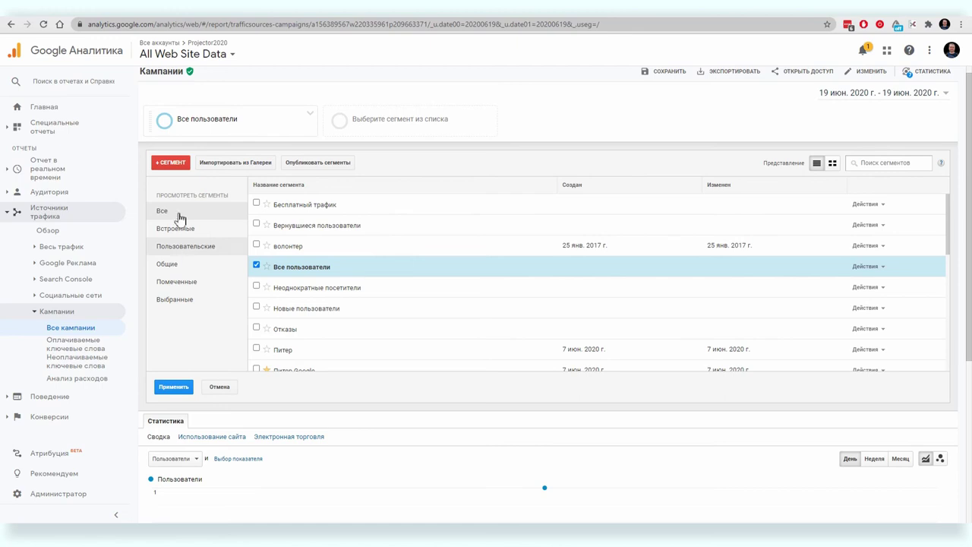
click(173, 162)
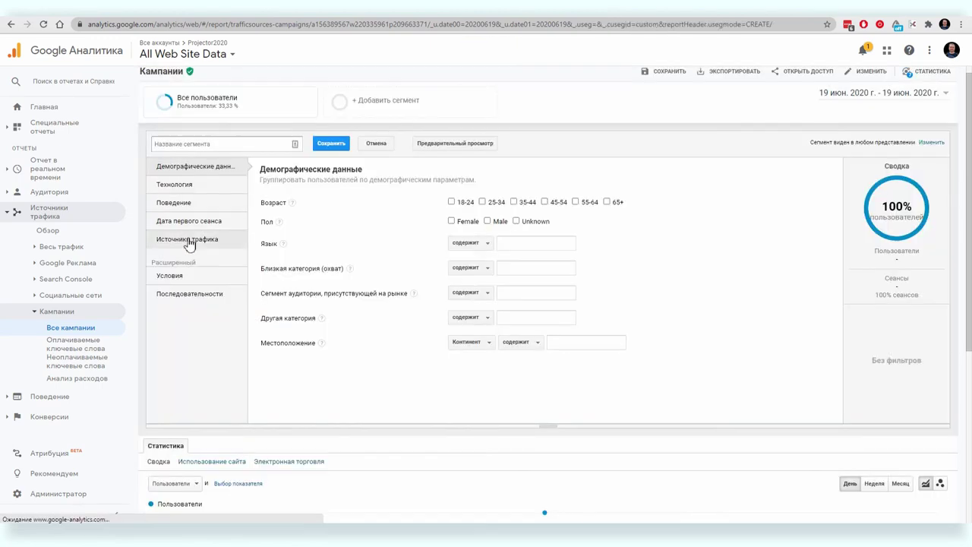
click(189, 241)
scroll(274, 456, down, 3)
scroll(285, 490, down, 2)
drag(232, 451, 172, 451)
key(ctrl+c)
scroll(434, 200, up, 3)
click(423, 98)
key(ctrl+v)
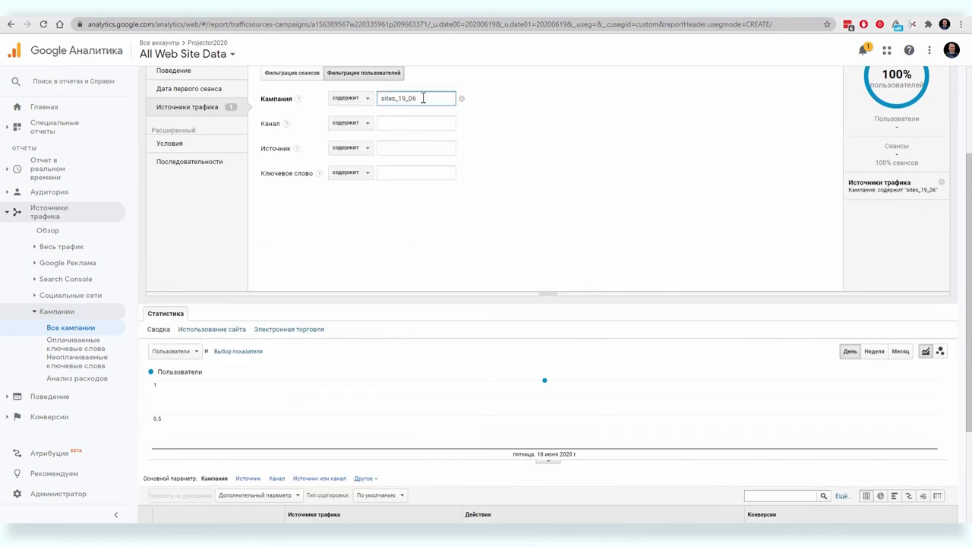
Add the channel condition cpc to the segment's traffic sources and apply the conditions to sessions instead of users.
scroll(455, 228, up, 3)
click(405, 265)
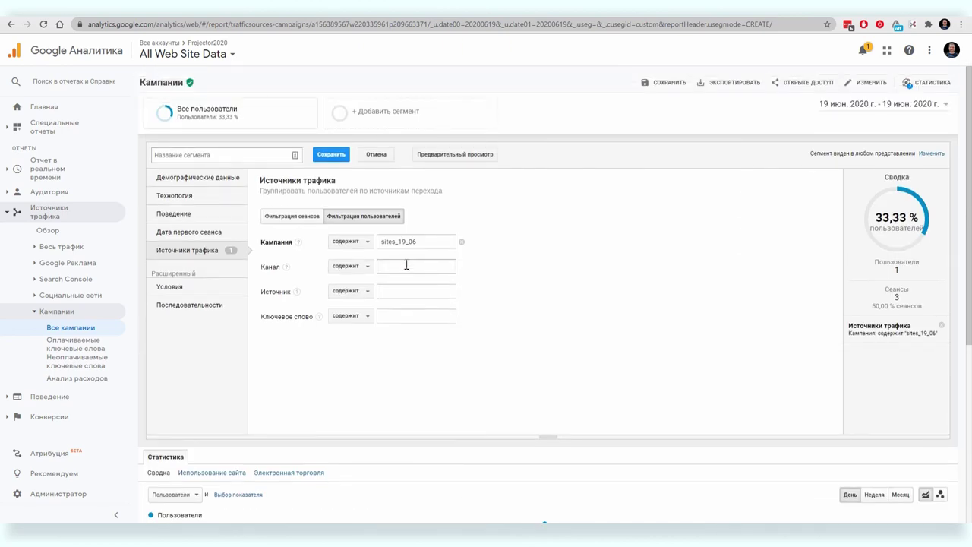
text(сзс)
key(BackSpace)
key(BackSpace)
key(BackSpace)
text(cpc)
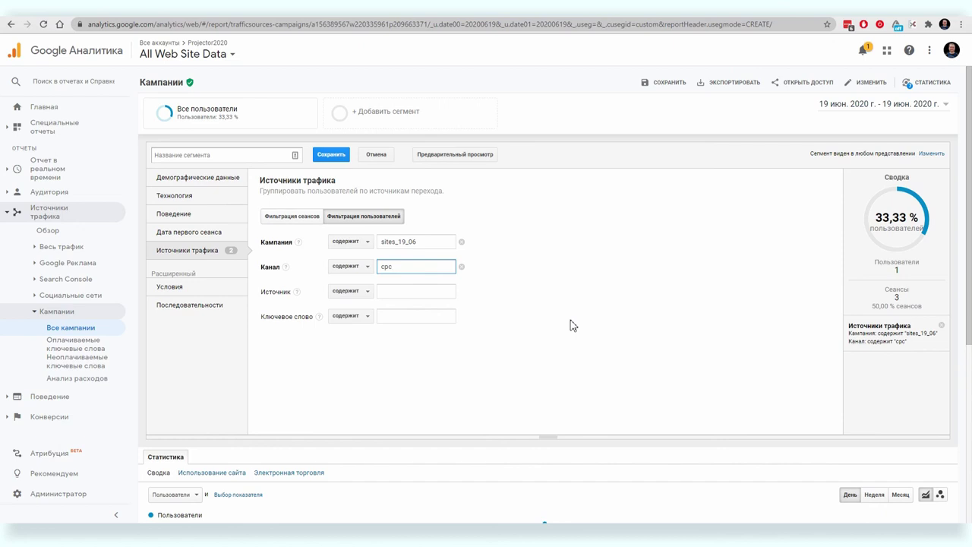
click(292, 217)
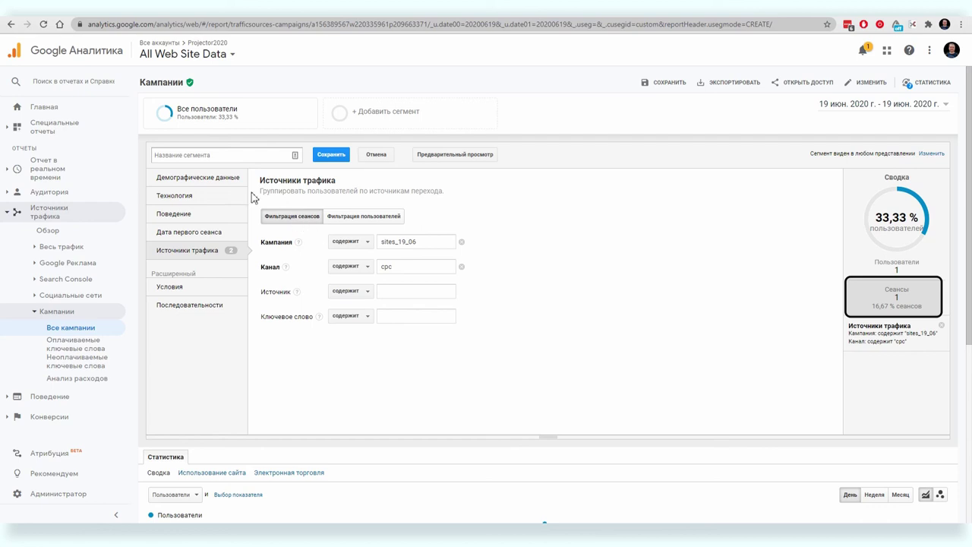
Name the segment cpc, save it and open the sites_19_06 campaign in the report.
click(212, 154)
text(cpc)
click(331, 154)
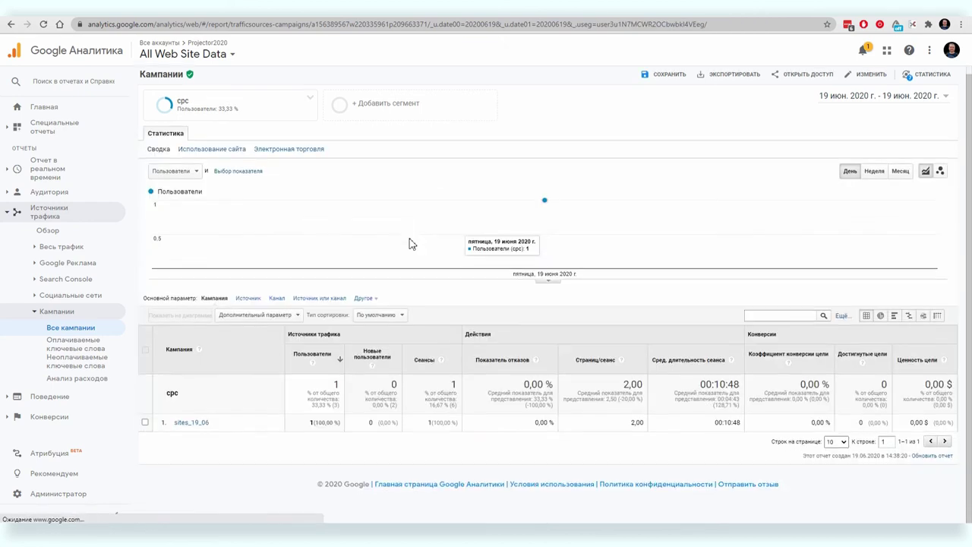
click(195, 423)
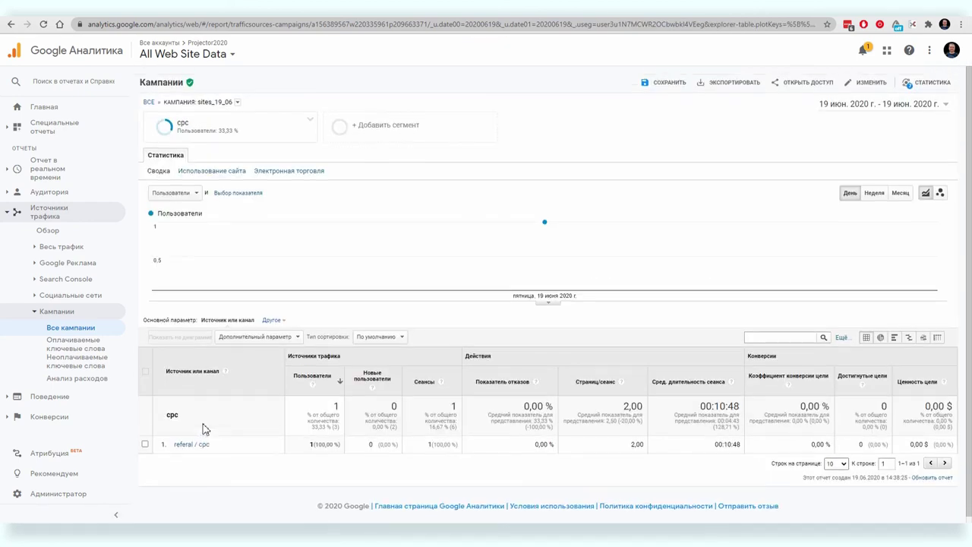
Create and save a second segment named article with the channel condition article, and compare it with the cpc segment.
click(308, 121)
click(337, 144)
text(article)
click(211, 168)
text(article)
click(331, 168)
scroll(635, 227, down, 6)
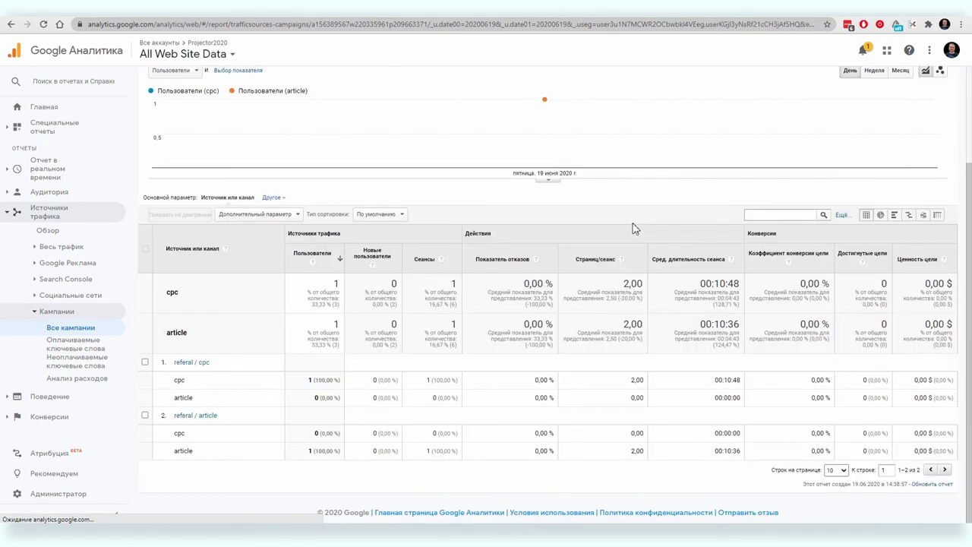